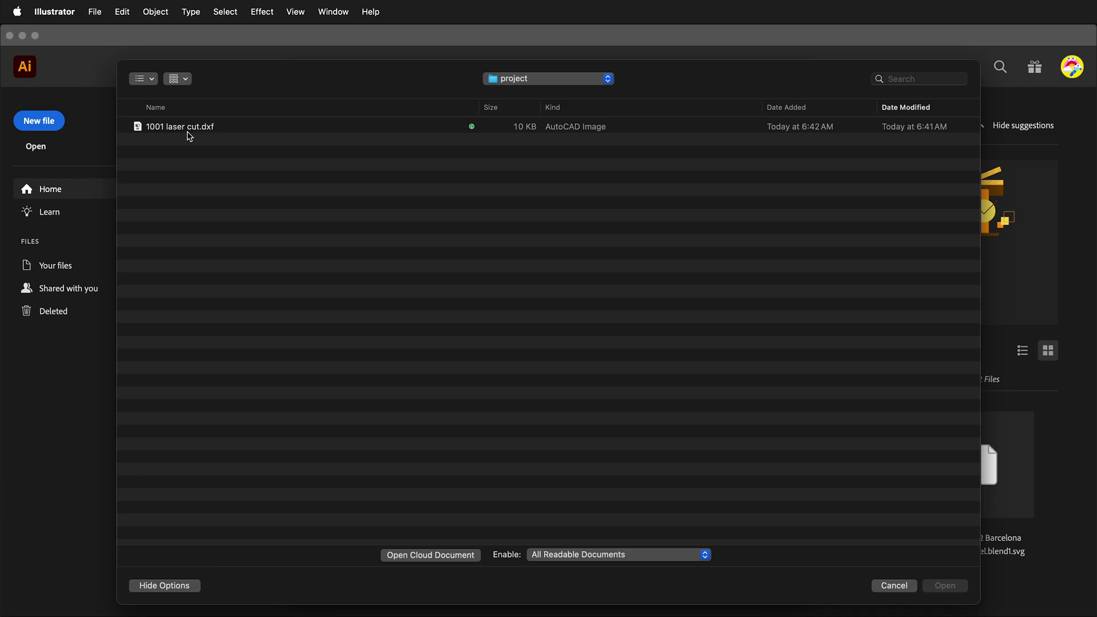
# - Select '1001 laser cut.dxf' in the project folder of the Open dialog
pyautogui.click(188, 130)
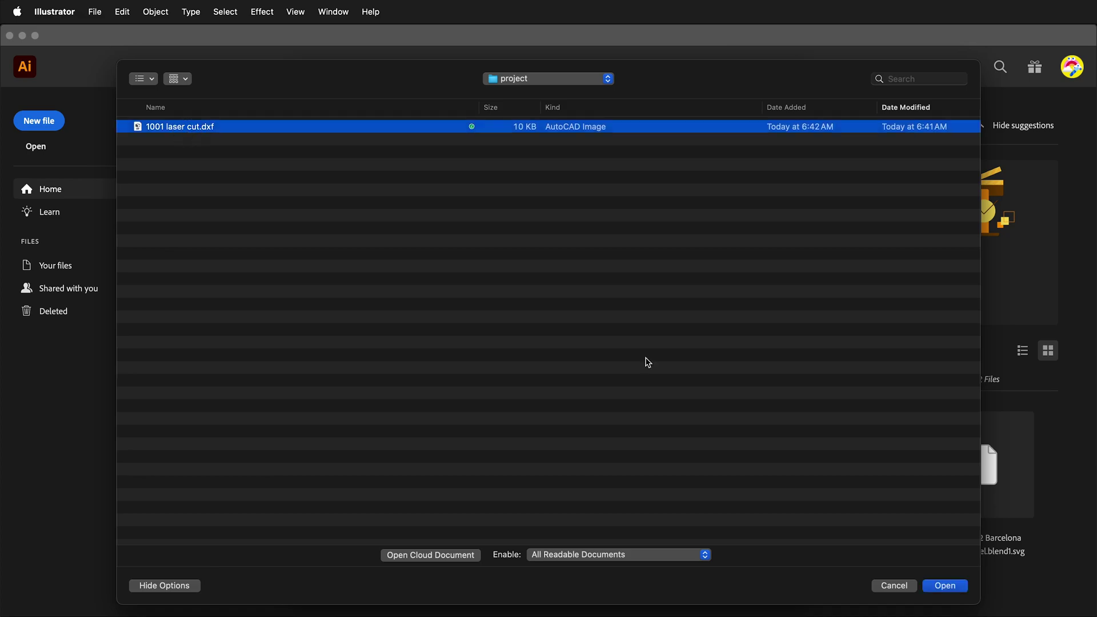
# - Open the DXF scaled by 100% with 1 unit equal to 1 Millimeter
pyautogui.click(958, 588)
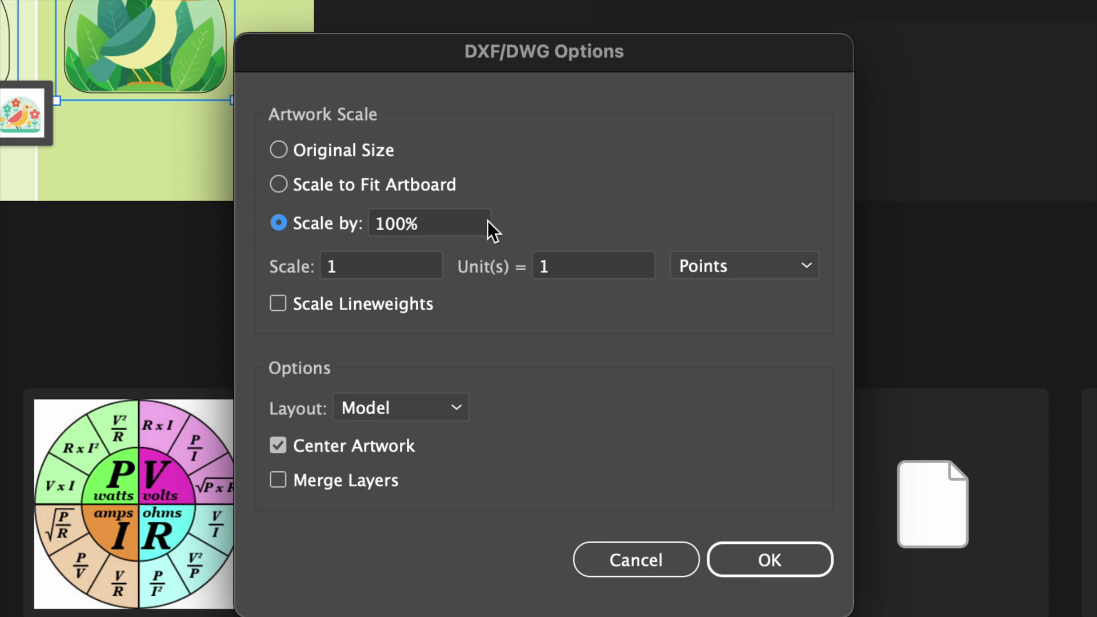
pyautogui.click(279, 150)
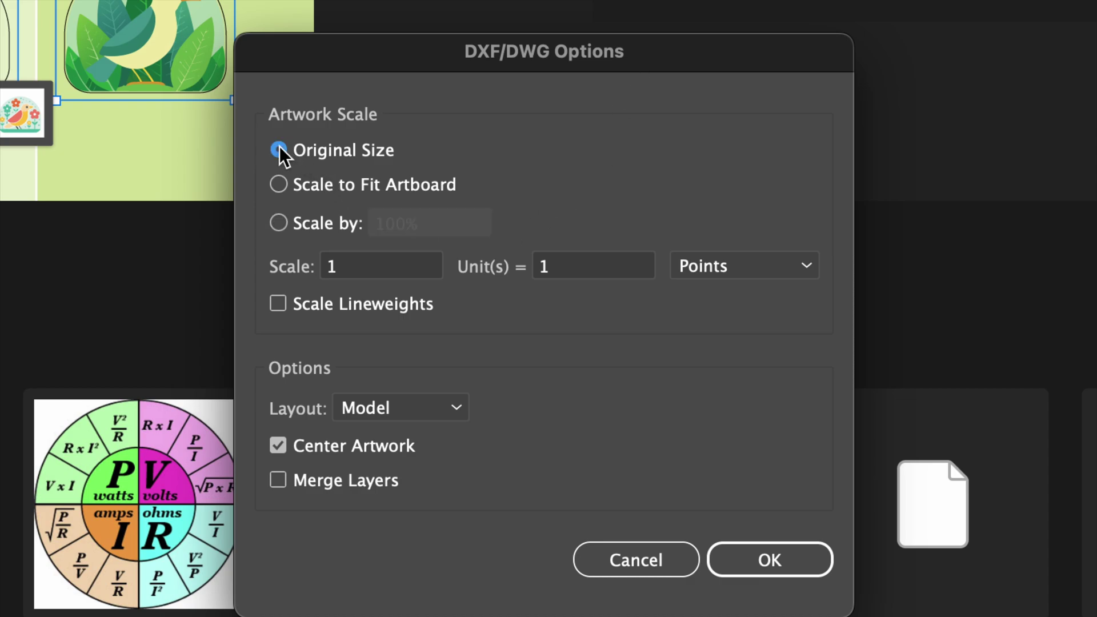
pyautogui.click(279, 183)
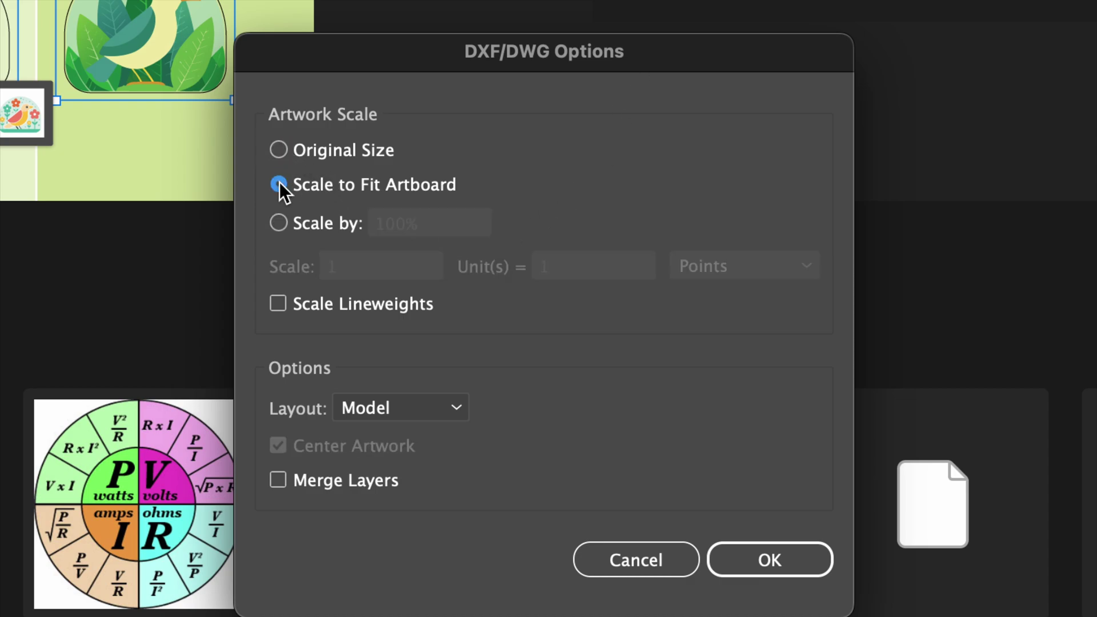
pyautogui.click(280, 223)
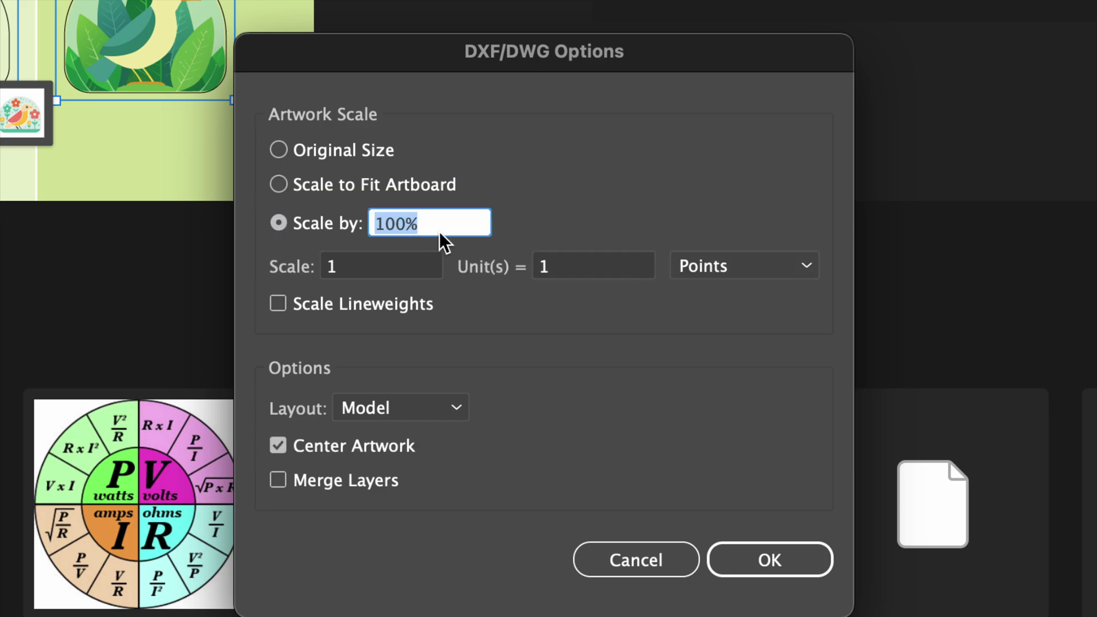
pyautogui.click(730, 270)
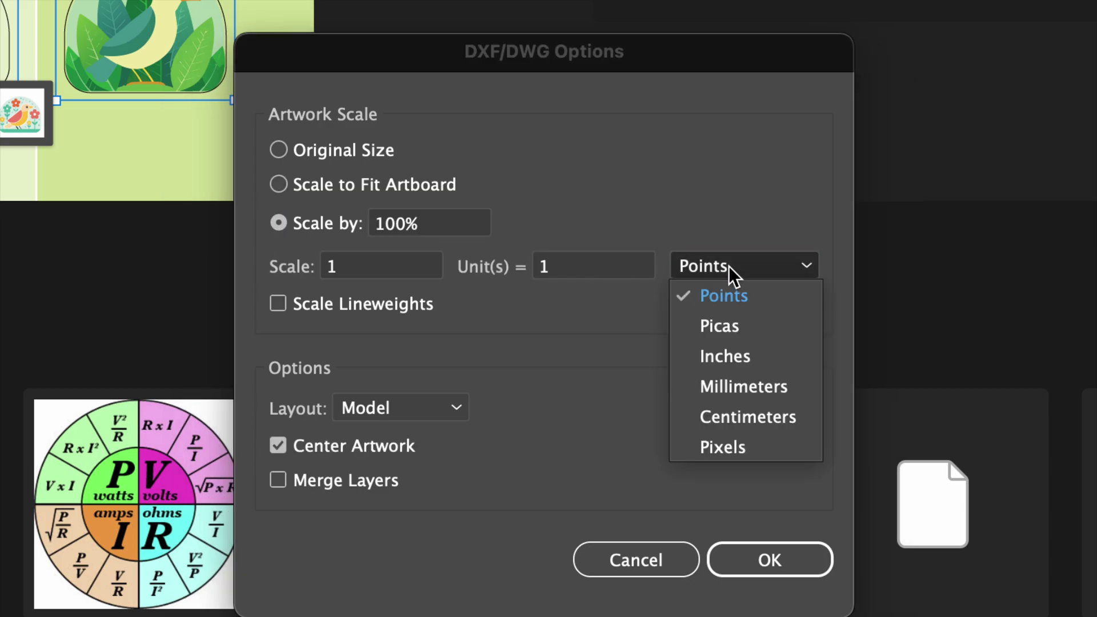
pyautogui.click(751, 388)
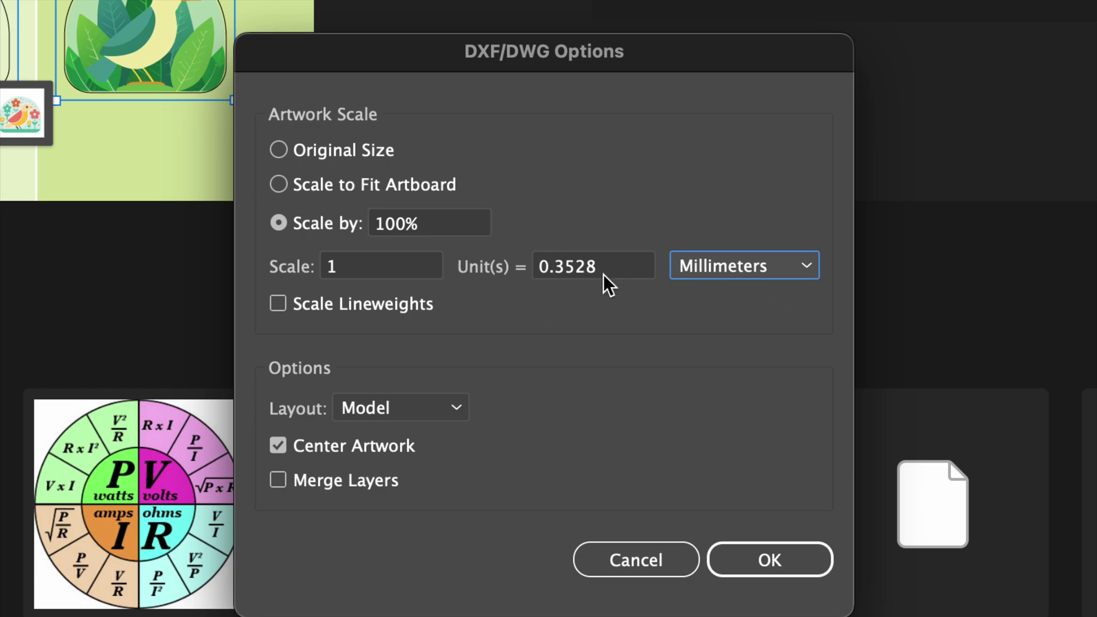
pyautogui.click(626, 267)
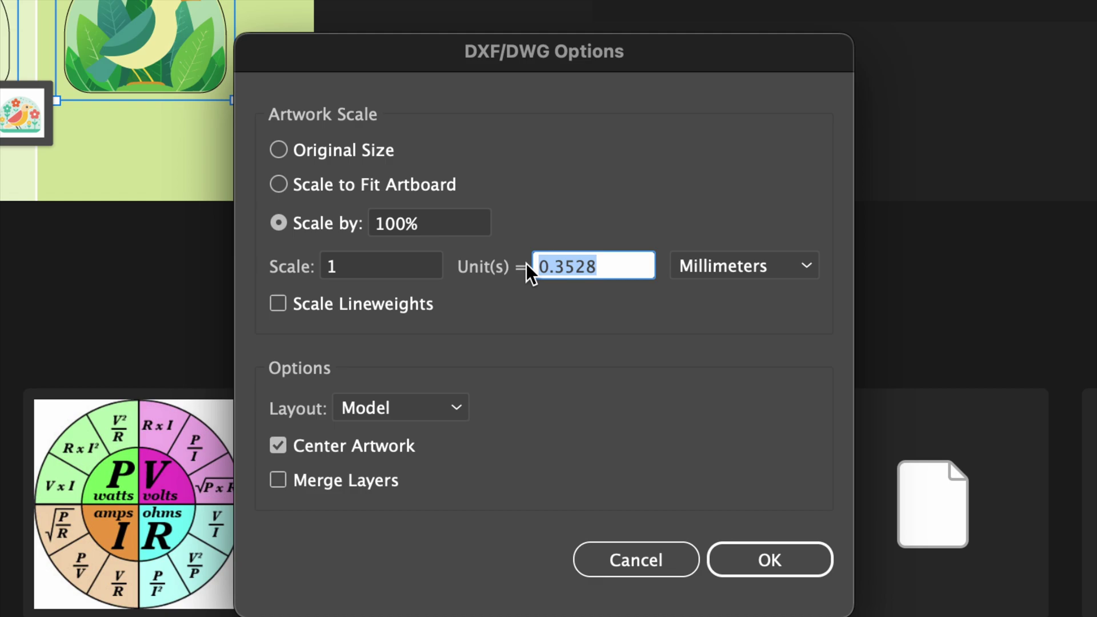
pyautogui.write('1')
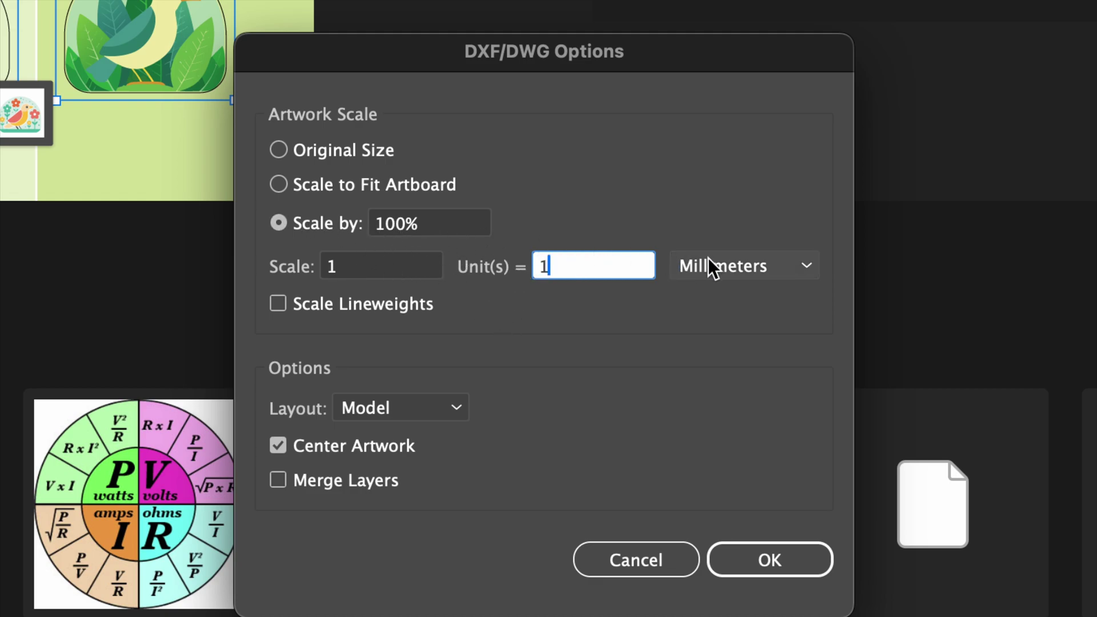
pyautogui.click(763, 560)
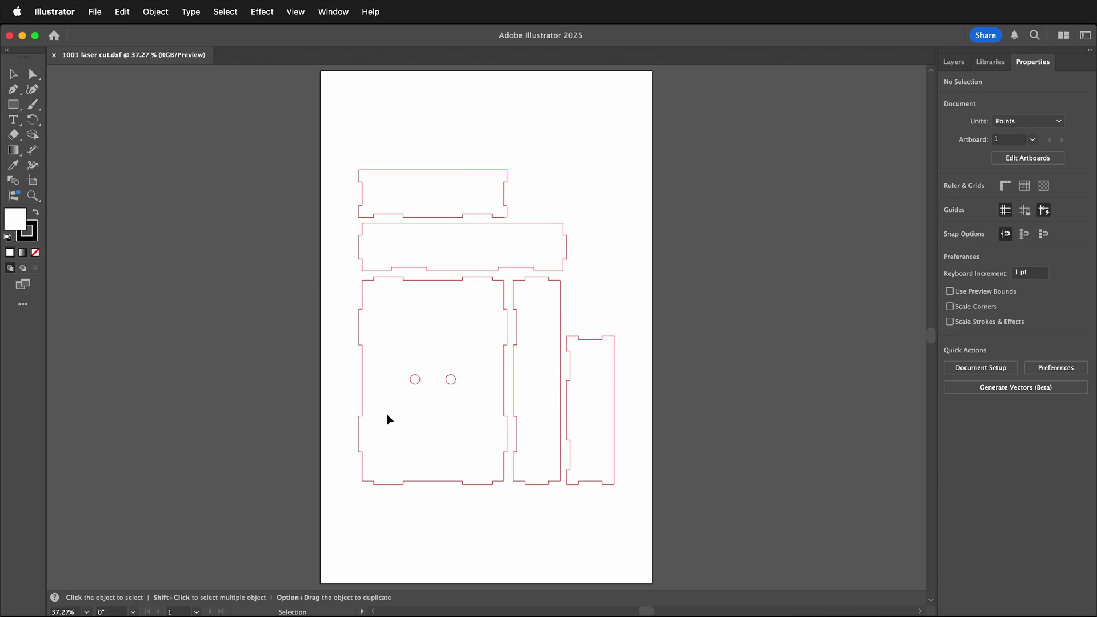
# - Show the Layers panel (F7) listing the drawing's layers 2 and 1
pyautogui.press('F7')
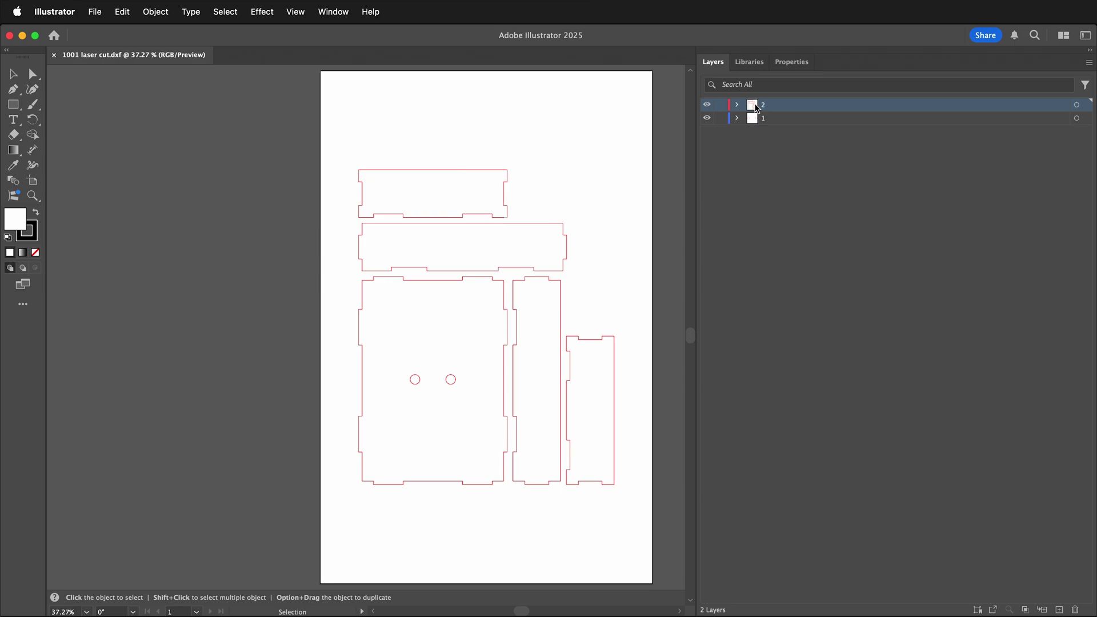
# - Hide layer 2, move layer 1 above it, and set layer 1's colour to Green
pyautogui.click(708, 105)
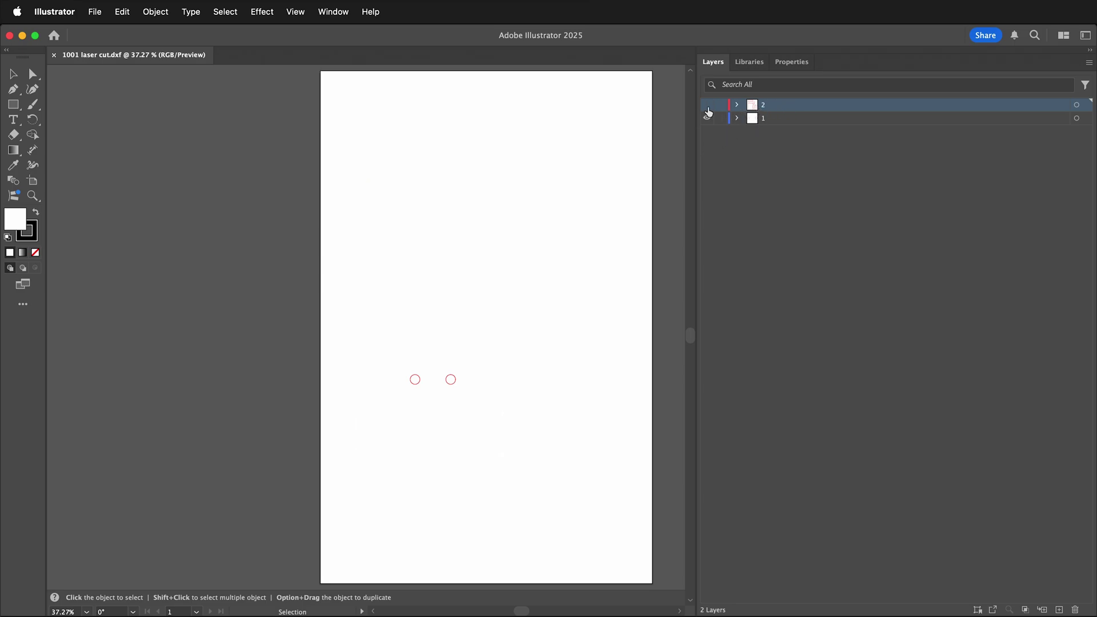
pyautogui.click(812, 118)
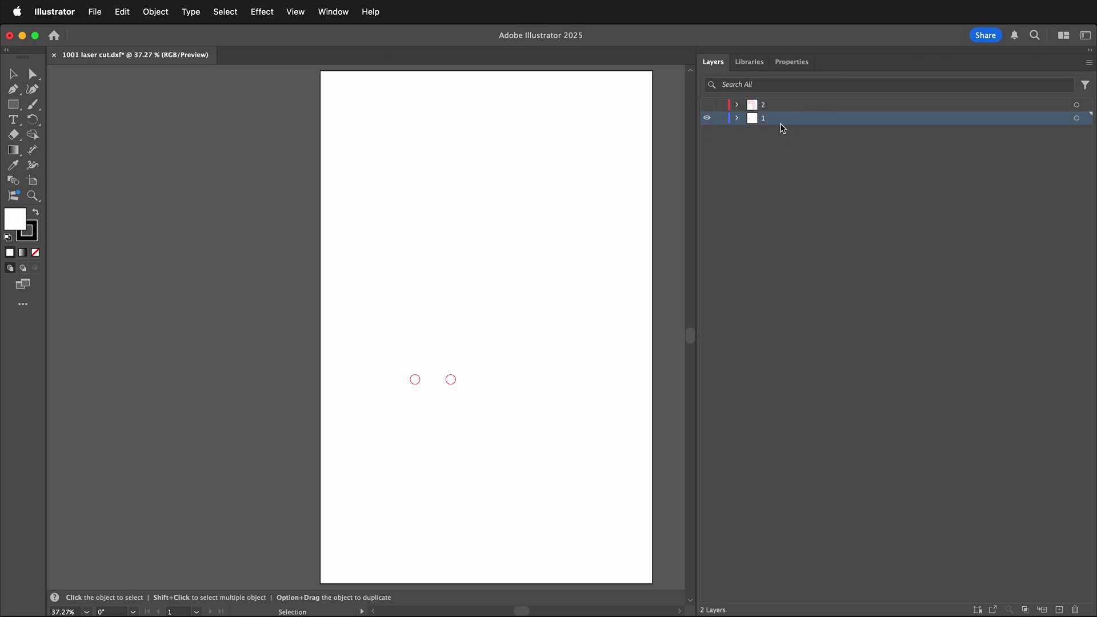
pyautogui.moveTo(774, 118)
pyautogui.mouseDown()
pyautogui.moveTo(787, 118)
pyautogui.moveTo(785, 105)
pyautogui.mouseUp()
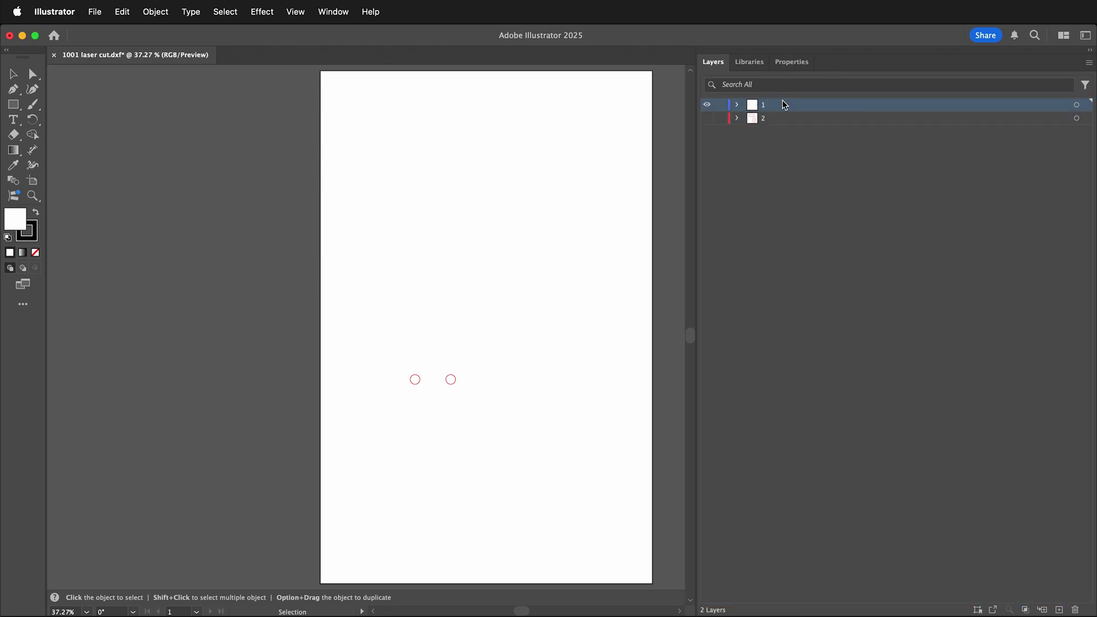
pyautogui.click(807, 108)
pyautogui.doubleClick(808, 108)
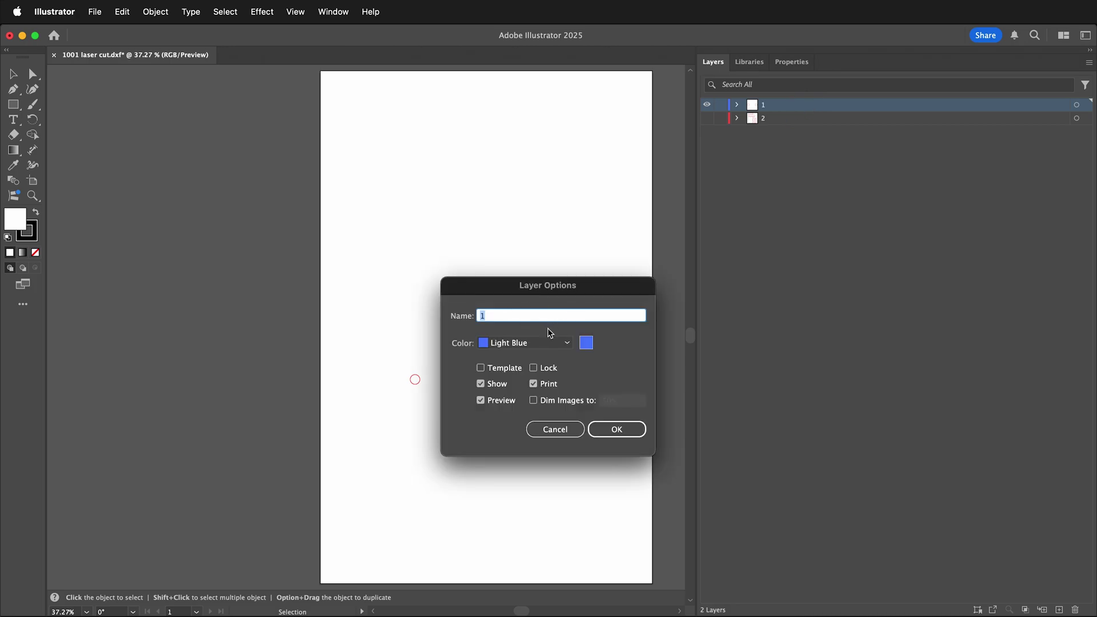
pyautogui.click(532, 343)
pyautogui.click(517, 384)
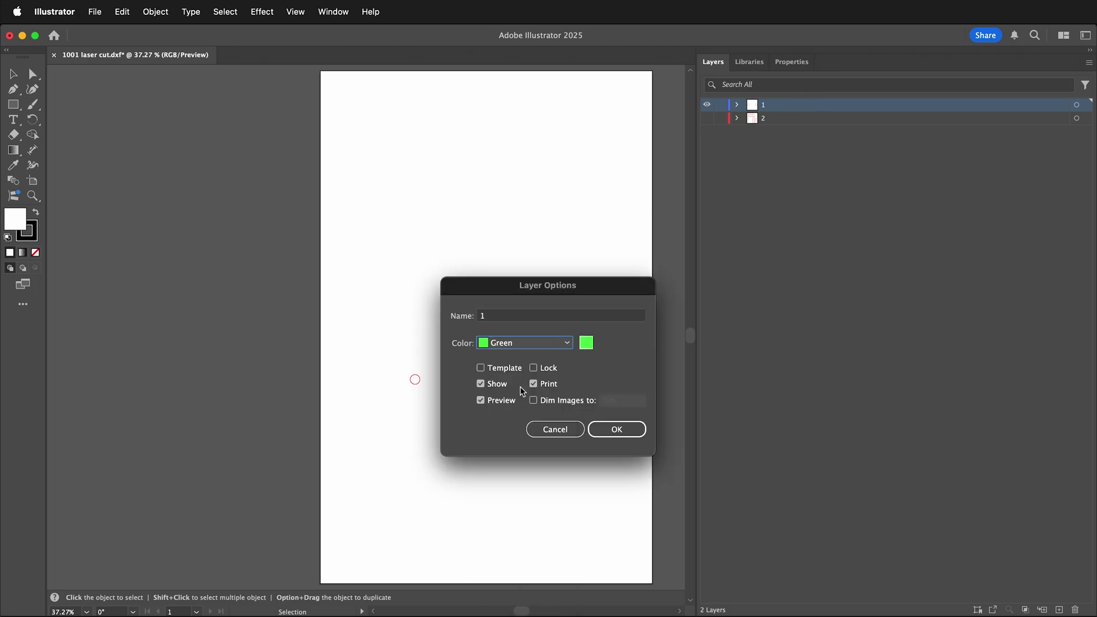
pyautogui.click(621, 437)
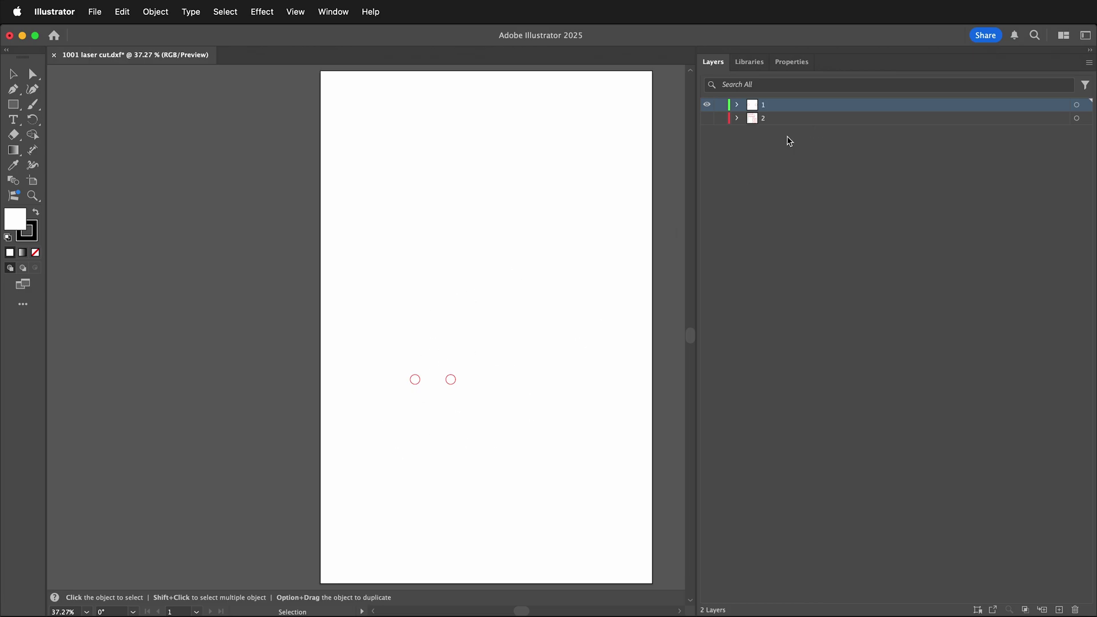
# - Rename layer 1 to '1 Cut first'
pyautogui.doubleClick(771, 107)
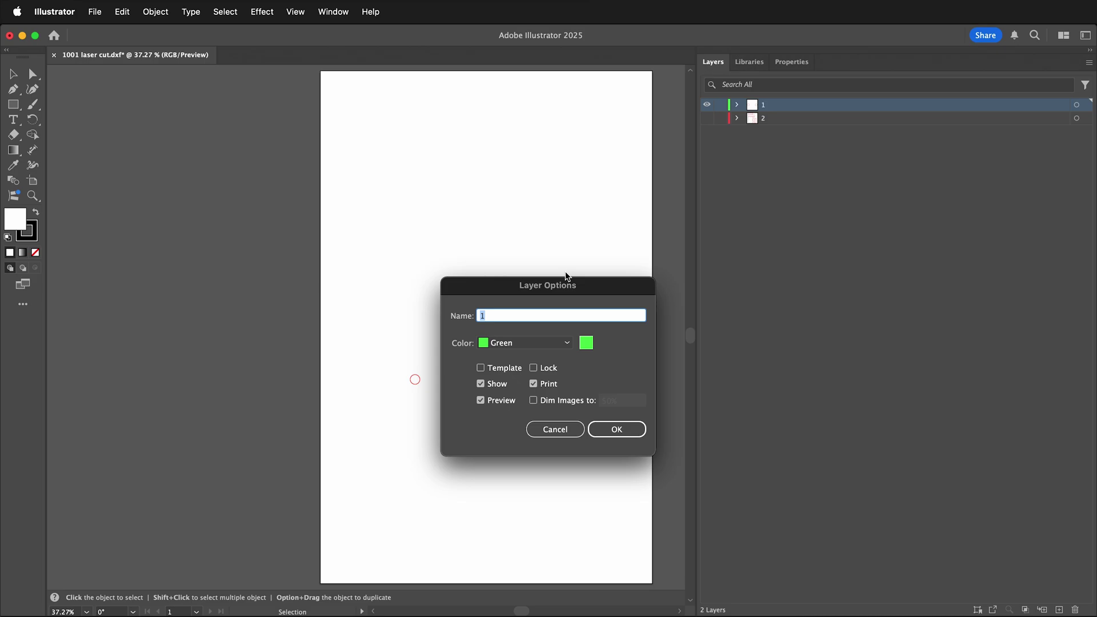
pyautogui.press('Right')
pyautogui.write('Cut first')
pyautogui.click(617, 439)
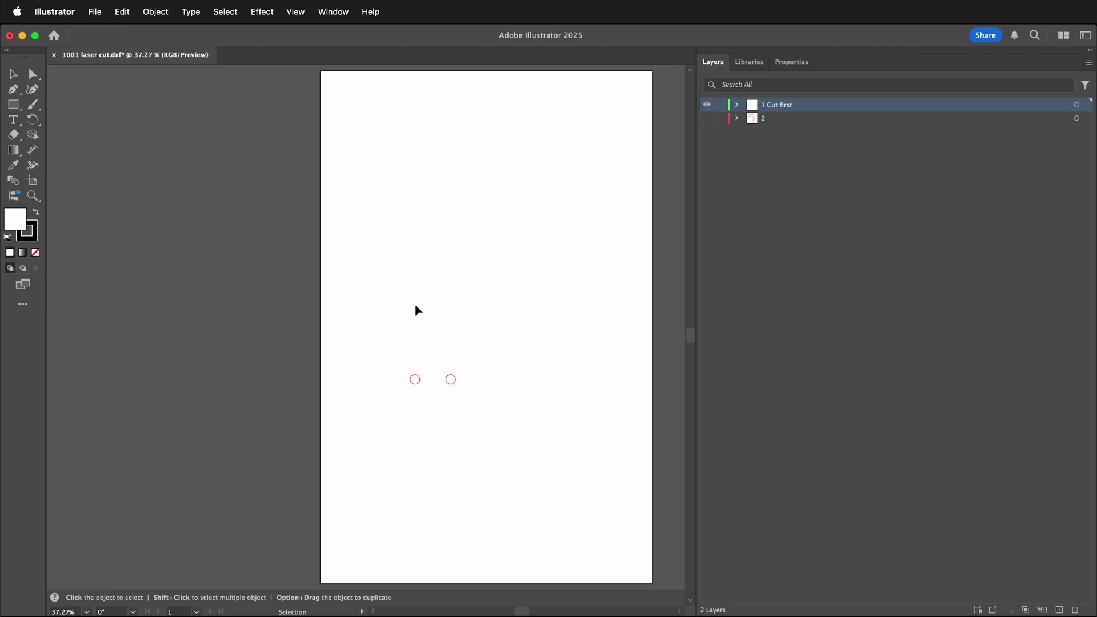
# - Select both hole circles and change their stroke colour to pure RGB green
pyautogui.click(384, 316)
pyautogui.moveTo(384, 316); pyautogui.dragTo(536, 438)
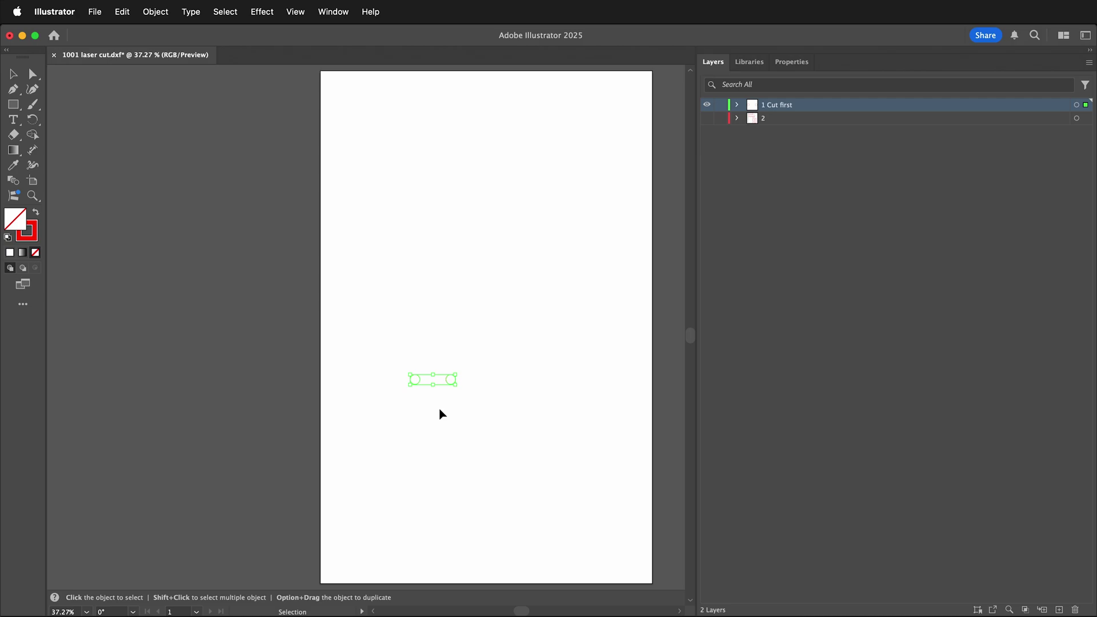
pyautogui.scroll(5, 441, 414)
pyautogui.scroll(2, 442, 414)
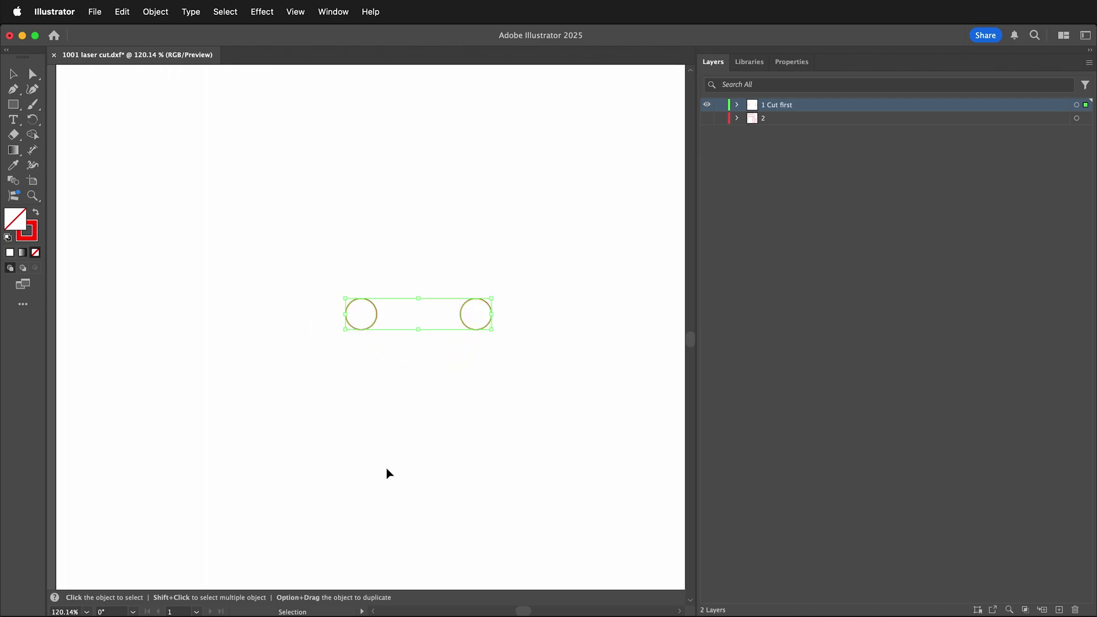
pyautogui.click(792, 61)
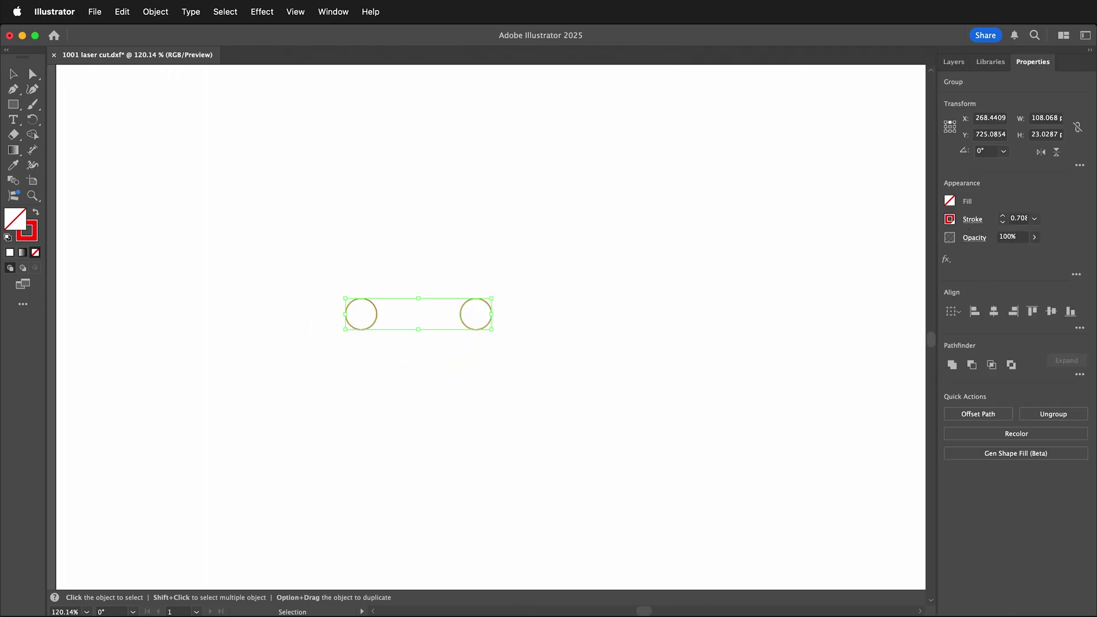
pyautogui.click(974, 222)
pyautogui.click(950, 219)
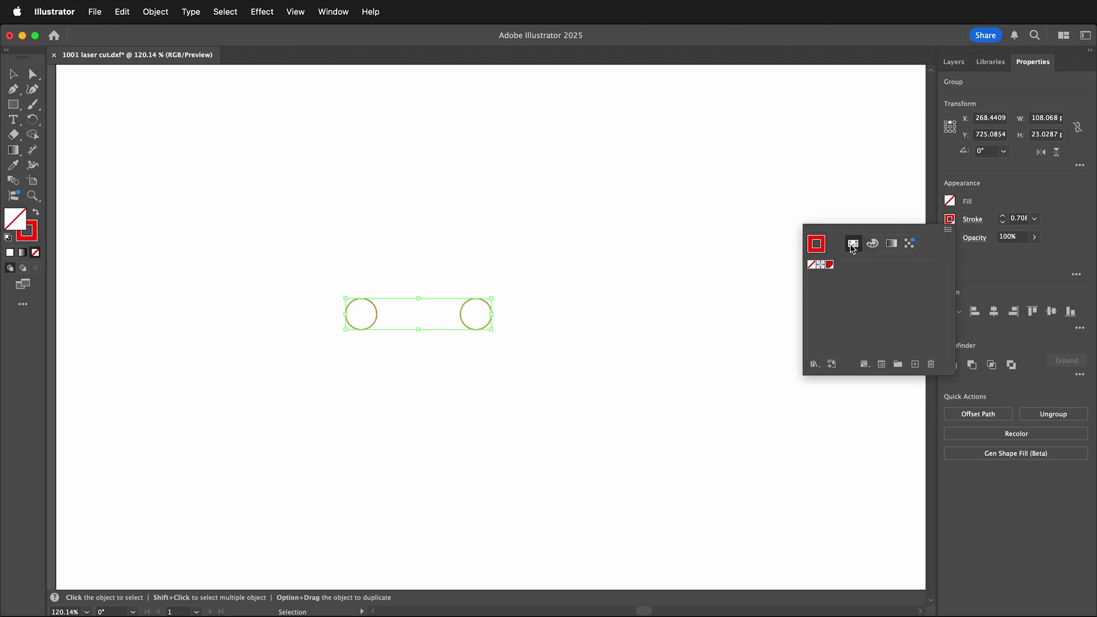
pyautogui.click(873, 244)
pyautogui.click(945, 281)
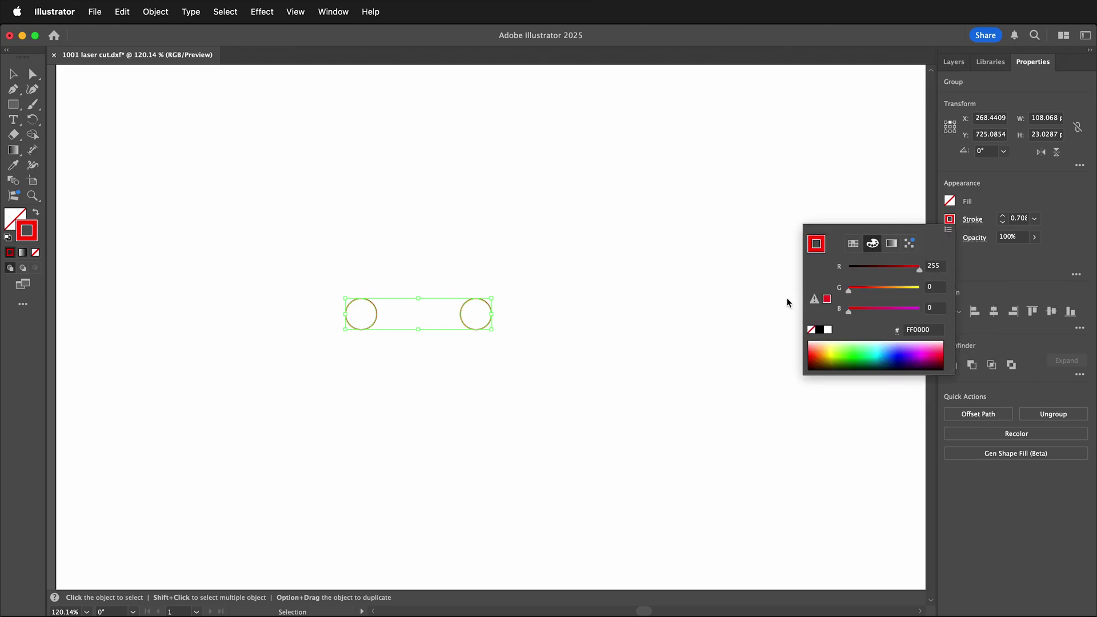
pyautogui.moveTo(849, 288)
pyautogui.mouseDown()
pyautogui.moveTo(920, 289)
pyautogui.moveTo(829, 267)
pyautogui.mouseUp()
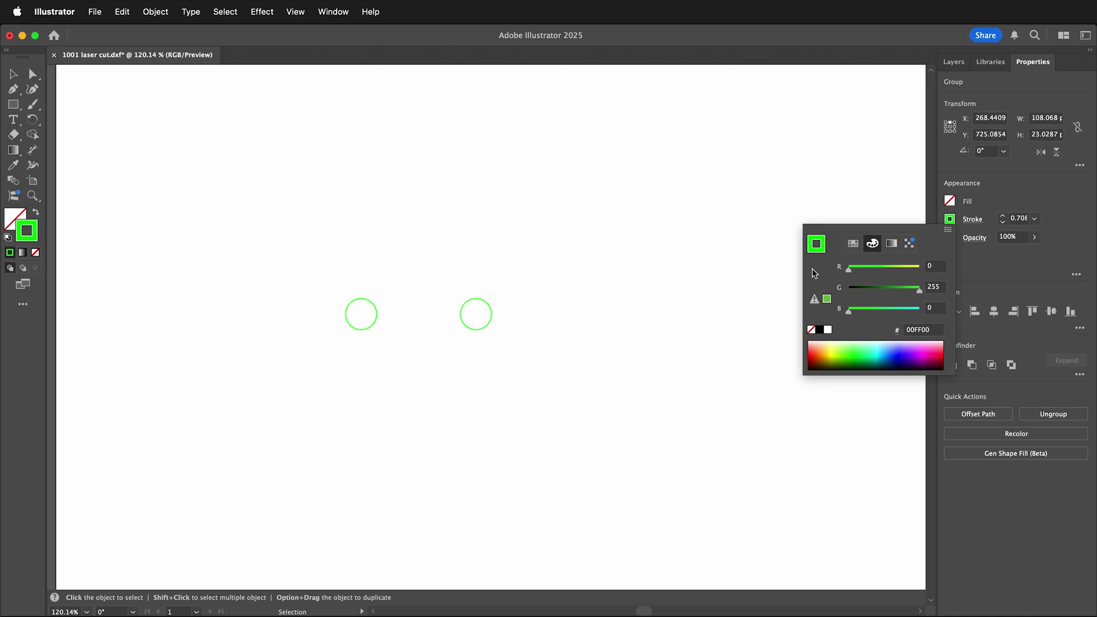
pyautogui.click(1019, 228)
# - Give the circles a 0.001 pt stroke weight, then return to the layers list
pyautogui.click(1017, 218)
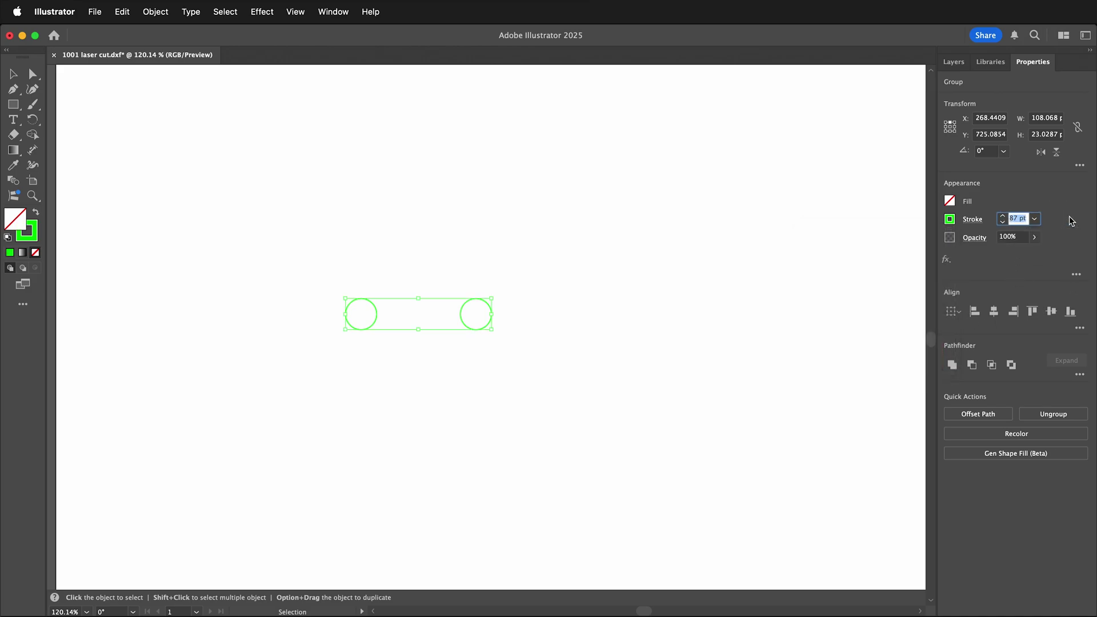
pyautogui.write('0.001')
pyautogui.press('Return')
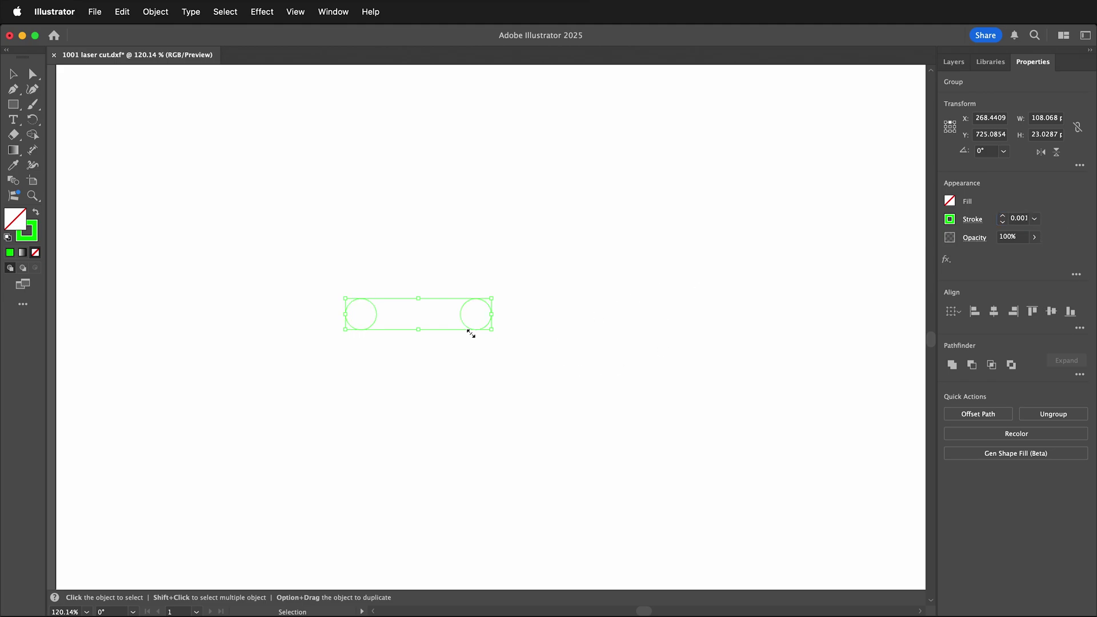
pyautogui.scroll(-2, 522, 325)
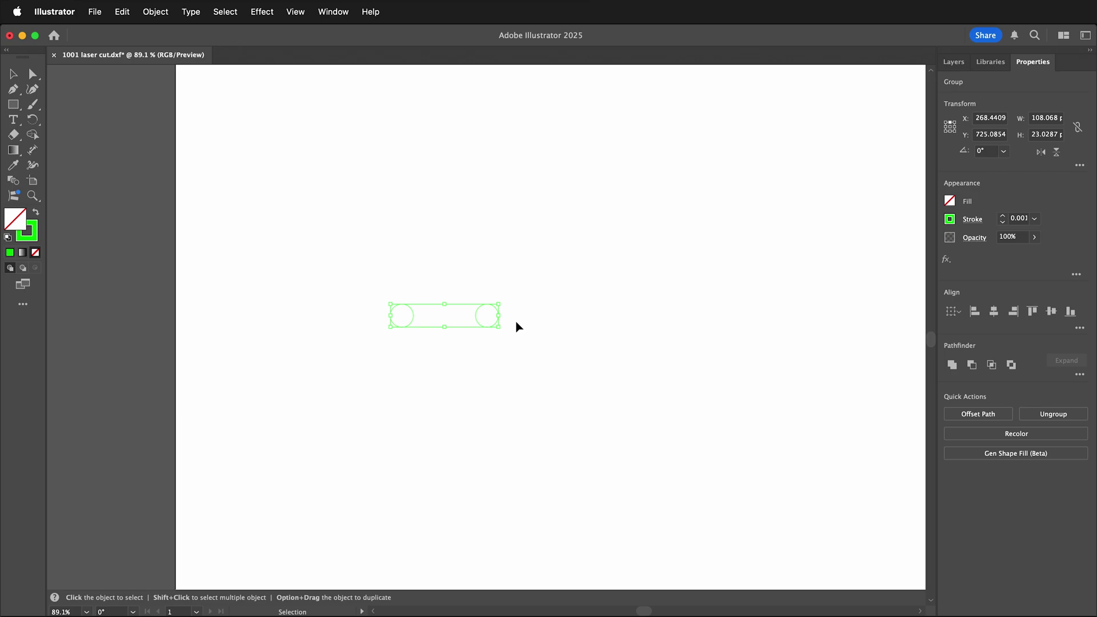
pyautogui.click(627, 272)
pyautogui.scroll(2, 490, 314)
pyautogui.moveTo(314, 231); pyautogui.dragTo(593, 355)
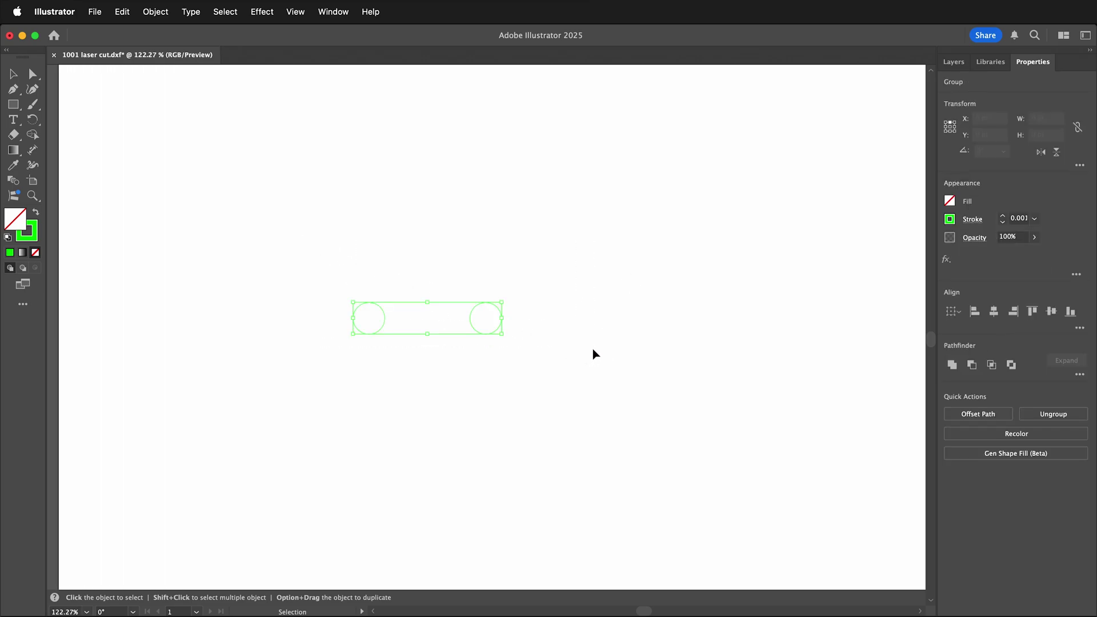
pyautogui.click(480, 412)
pyautogui.scroll(-4, 480, 413)
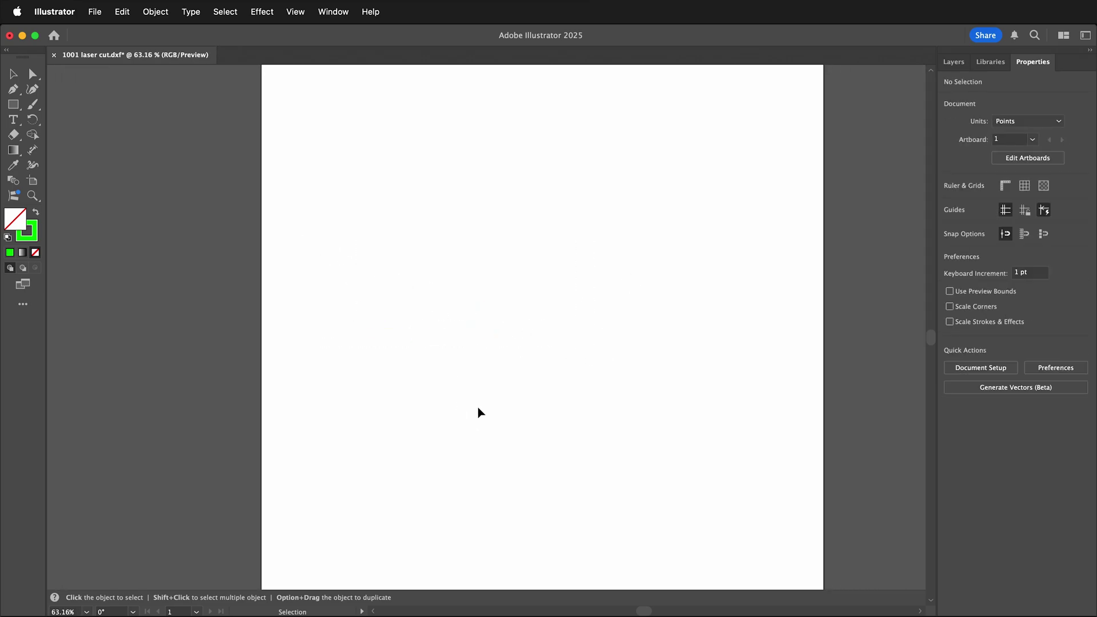
pyautogui.scroll(-1, 480, 412)
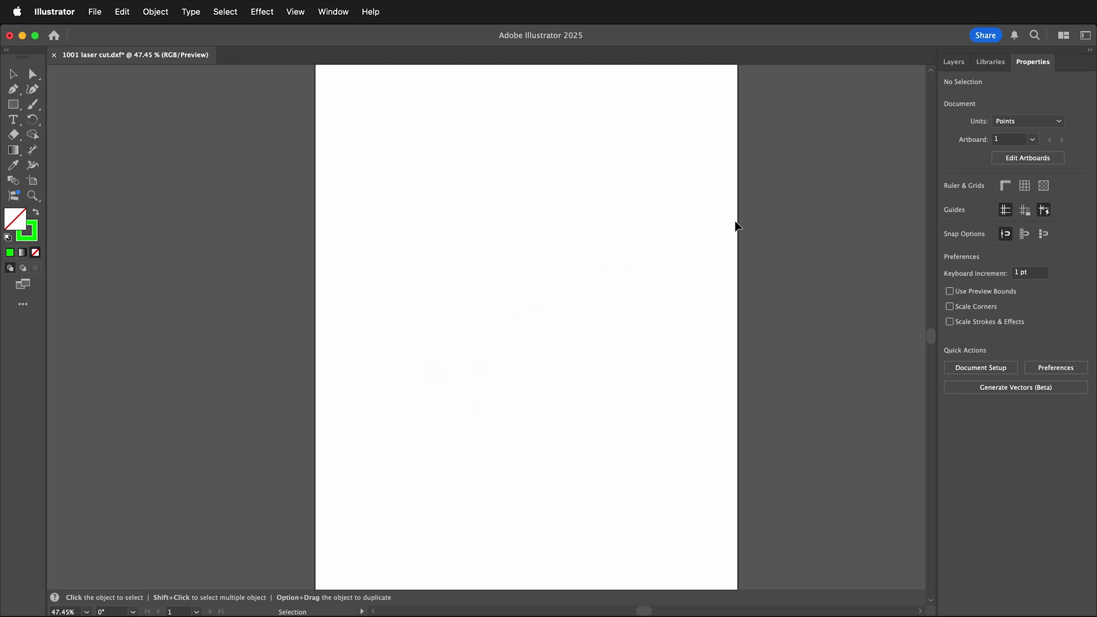
pyautogui.click(954, 61)
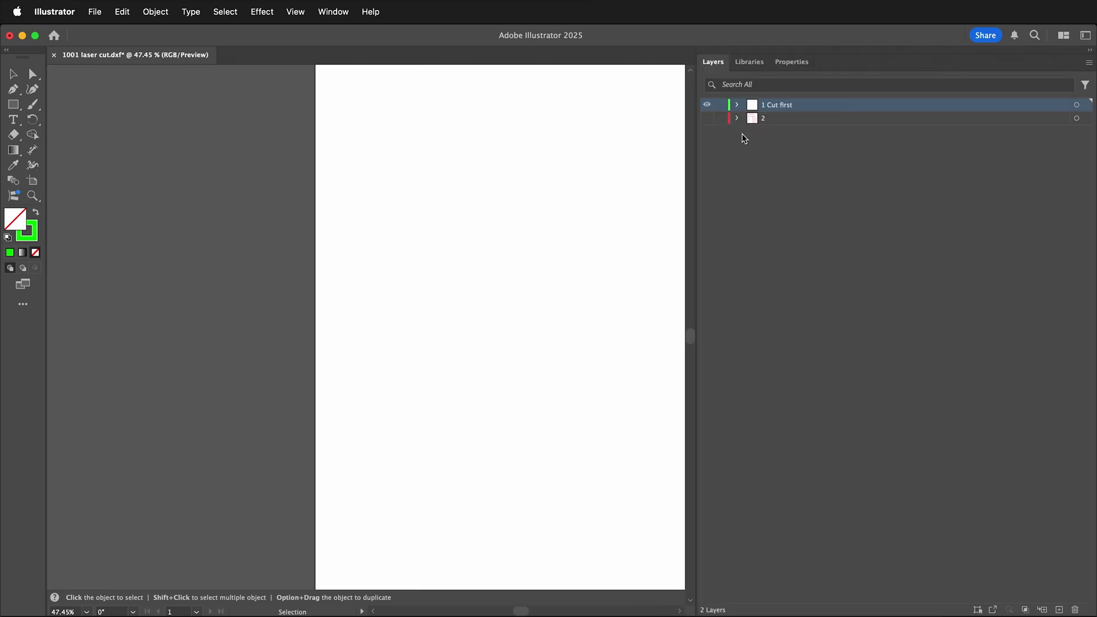
# - Hide '1 Cut first', show layer 2, rename it '2 Cut second', and select its red outlines
pyautogui.click(707, 105)
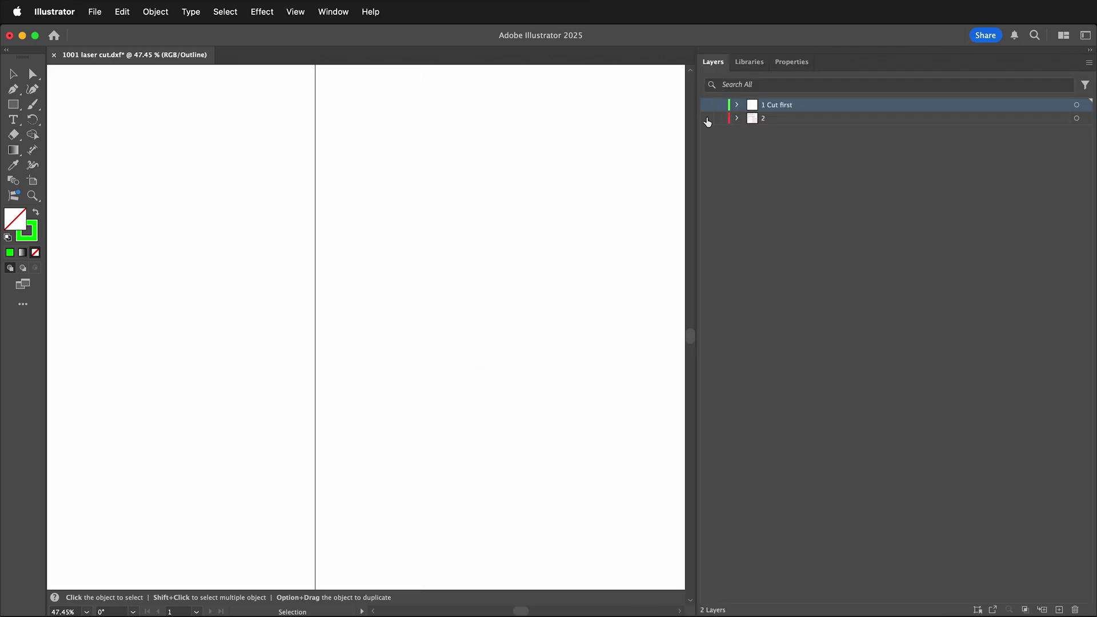
pyautogui.click(707, 118)
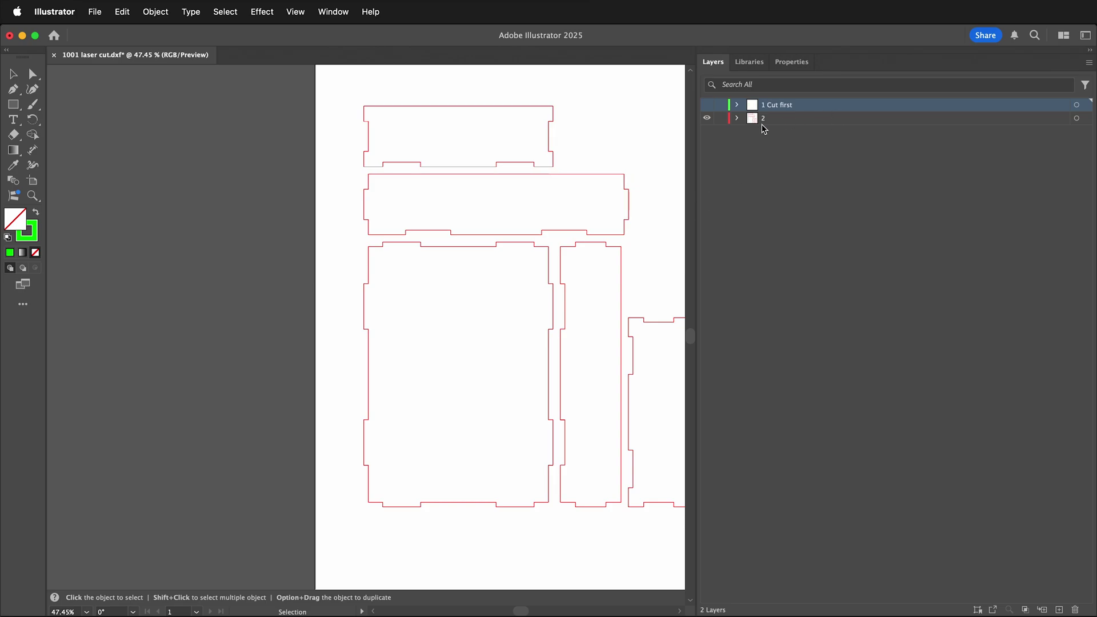
pyautogui.click(765, 122)
pyautogui.doubleClick(766, 121)
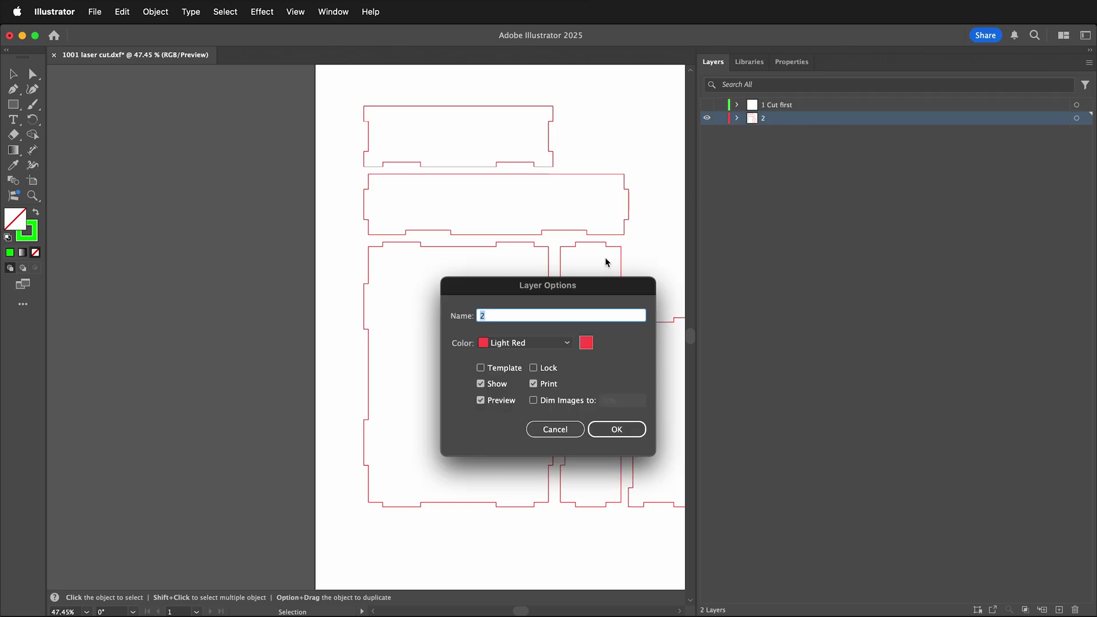
pyautogui.click(544, 319)
pyautogui.write('Cut second')
pyautogui.press('Return')
pyautogui.scroll(-2, 337, 196)
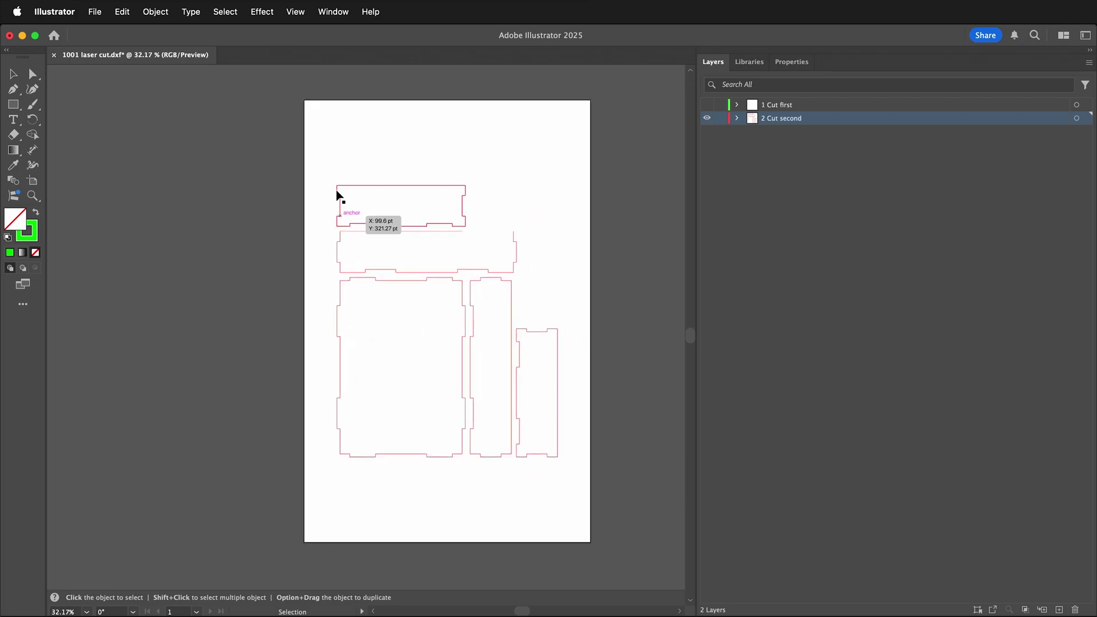
pyautogui.moveTo(319, 140)
pyautogui.mouseDown()
pyautogui.moveTo(515, 460)
pyautogui.moveTo(591, 458)
pyautogui.moveTo(589, 507)
pyautogui.mouseUp()
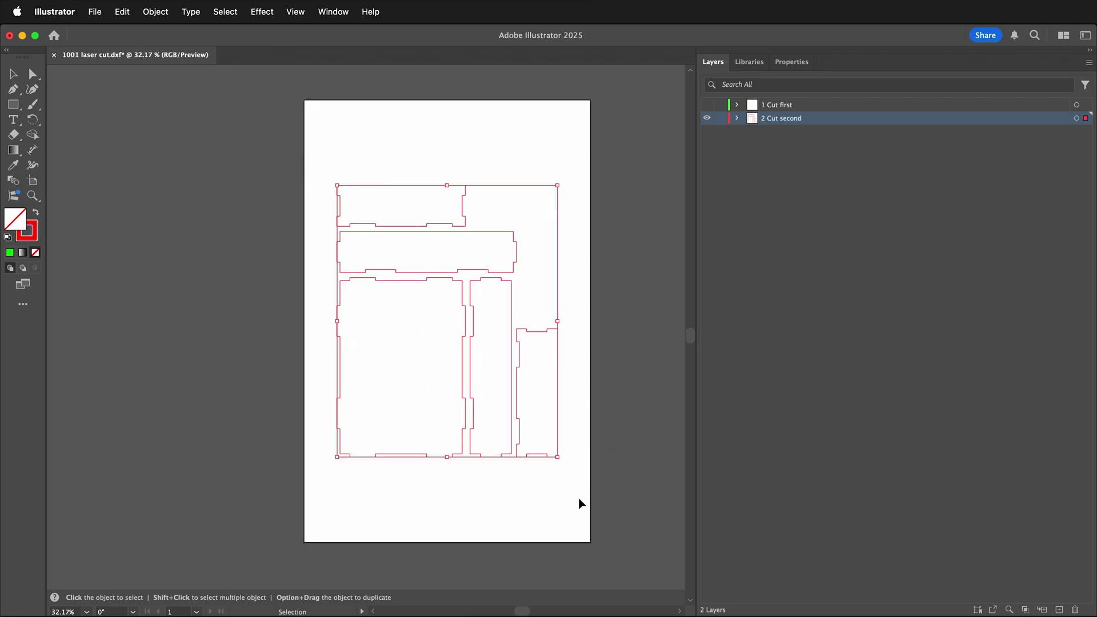
# - Set the selected red outlines' stroke weight to 0.001, then deselect them
pyautogui.click(792, 62)
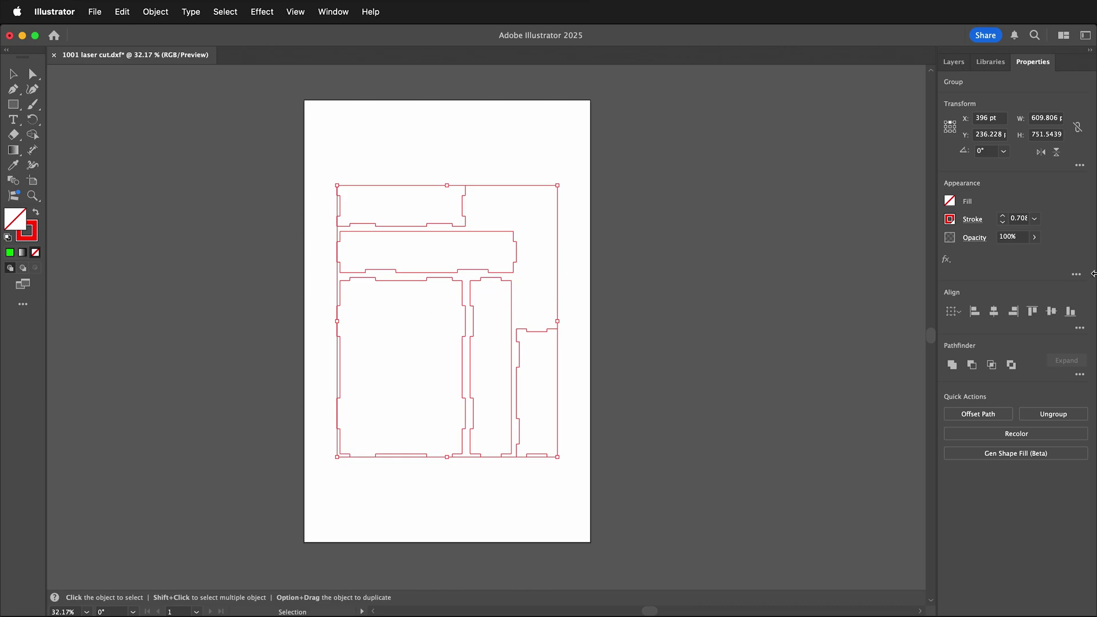
pyautogui.click(1011, 218)
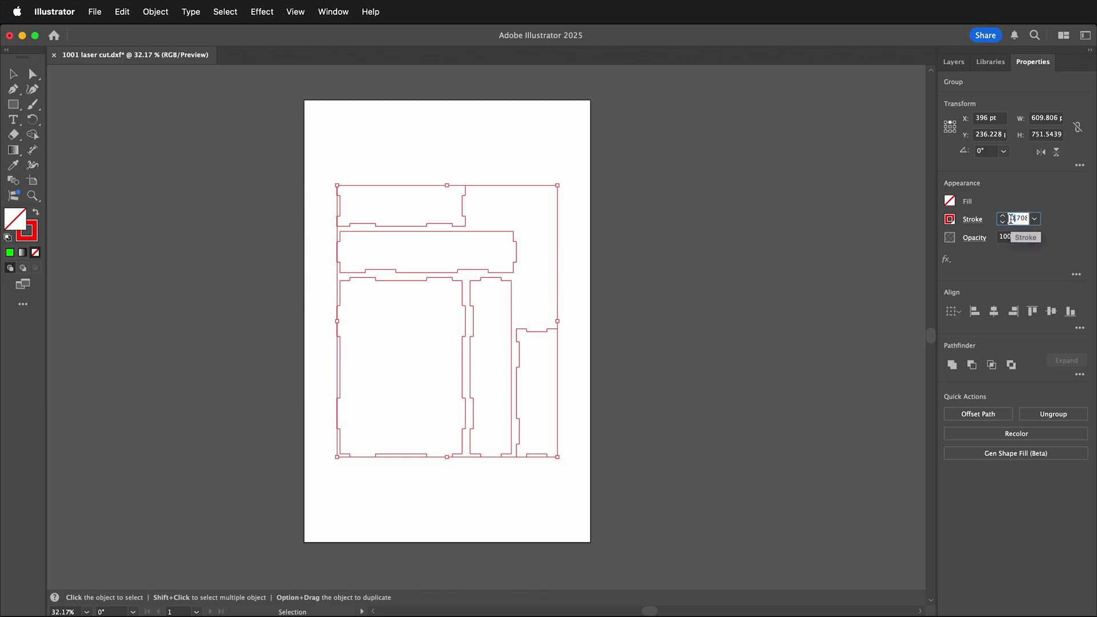
pyautogui.write('0.001')
pyautogui.press('Return')
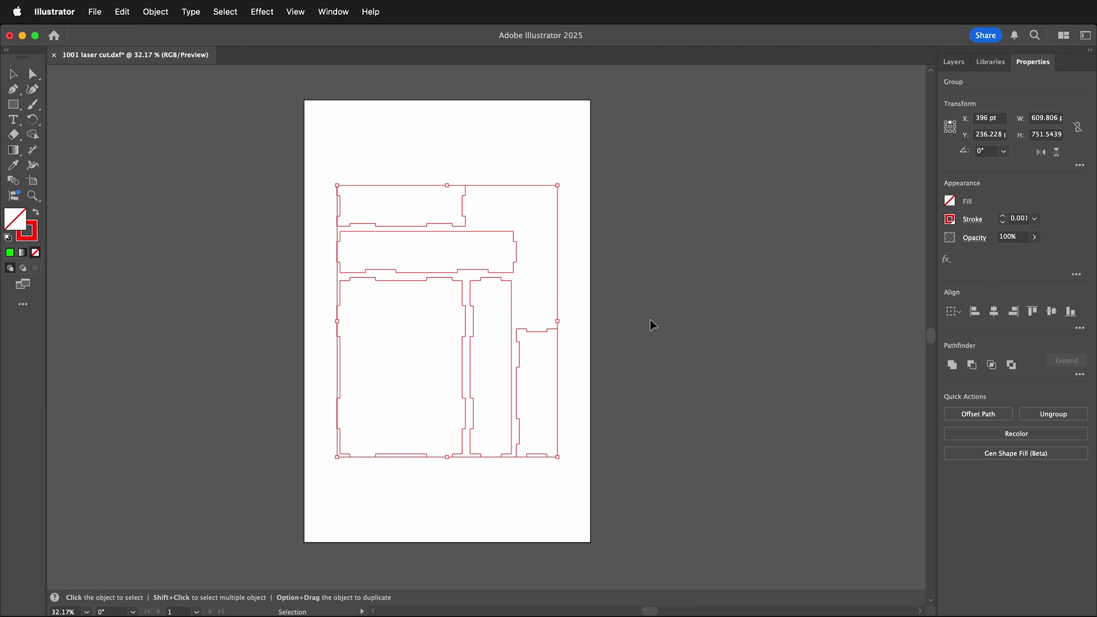
pyautogui.click(462, 472)
pyautogui.scroll(2, 430, 400)
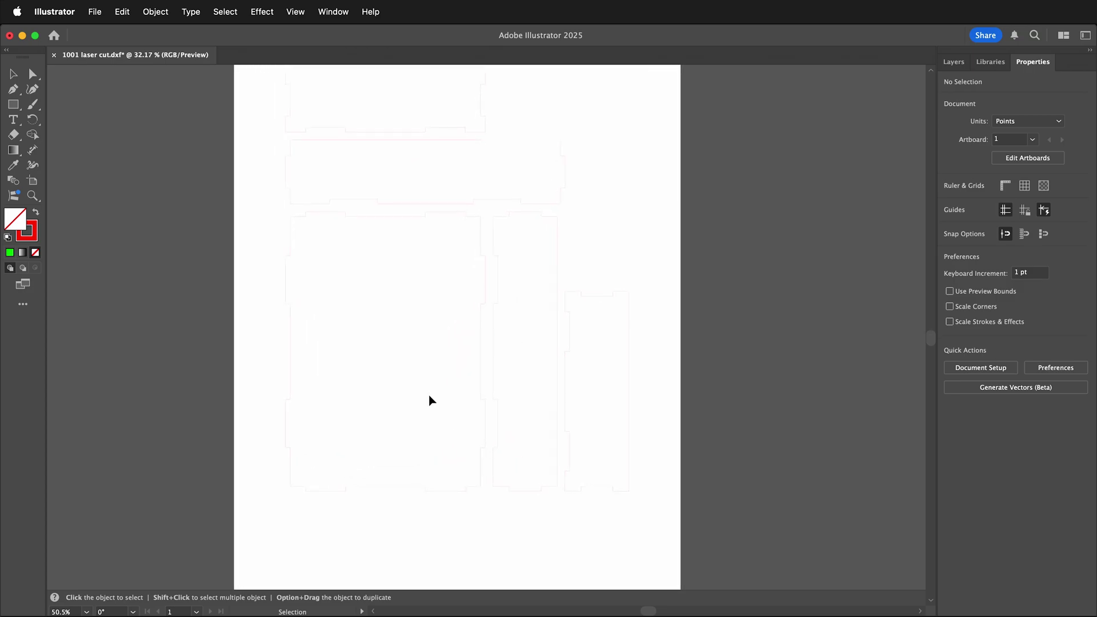
pyautogui.scroll(3, 430, 401)
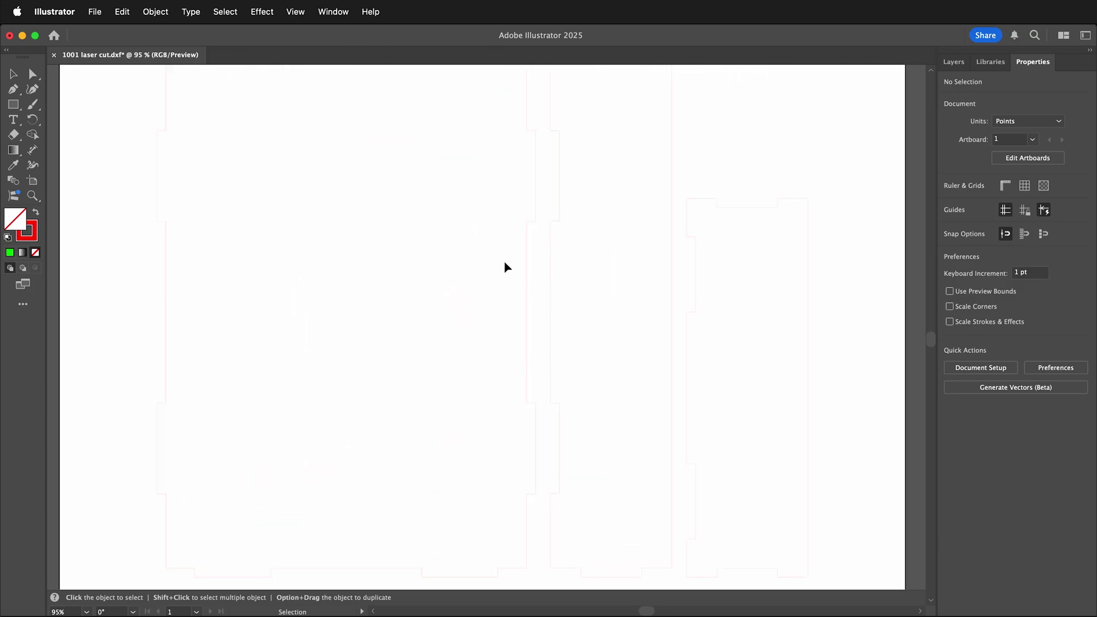
pyautogui.scroll(-4, 470, 316)
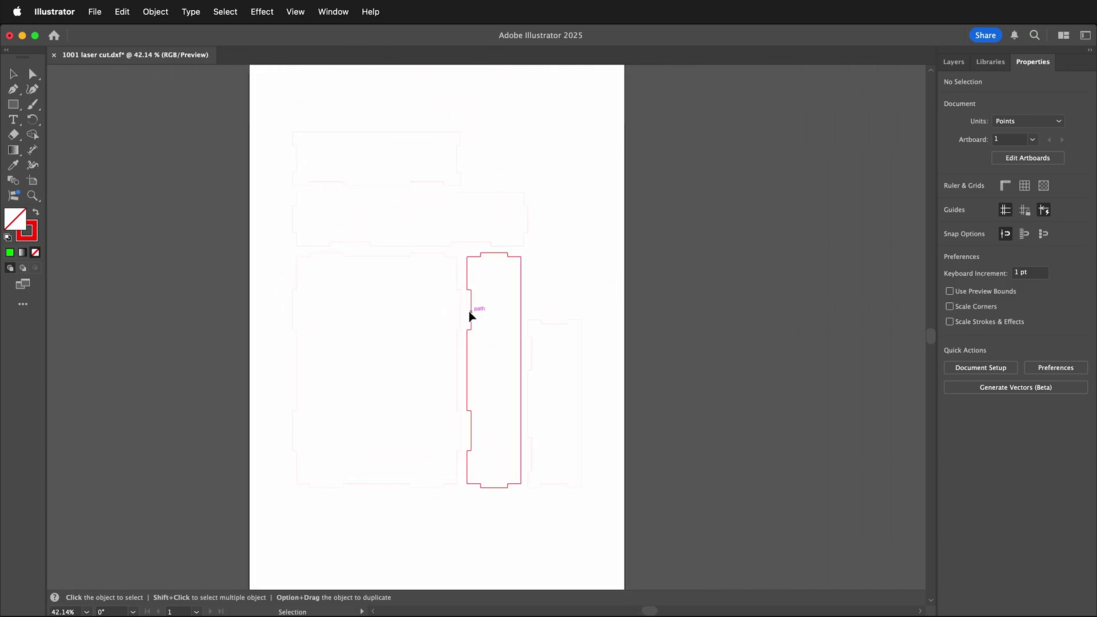
pyautogui.scroll(1, 471, 316)
pyautogui.hscroll(-2, 471, 316)
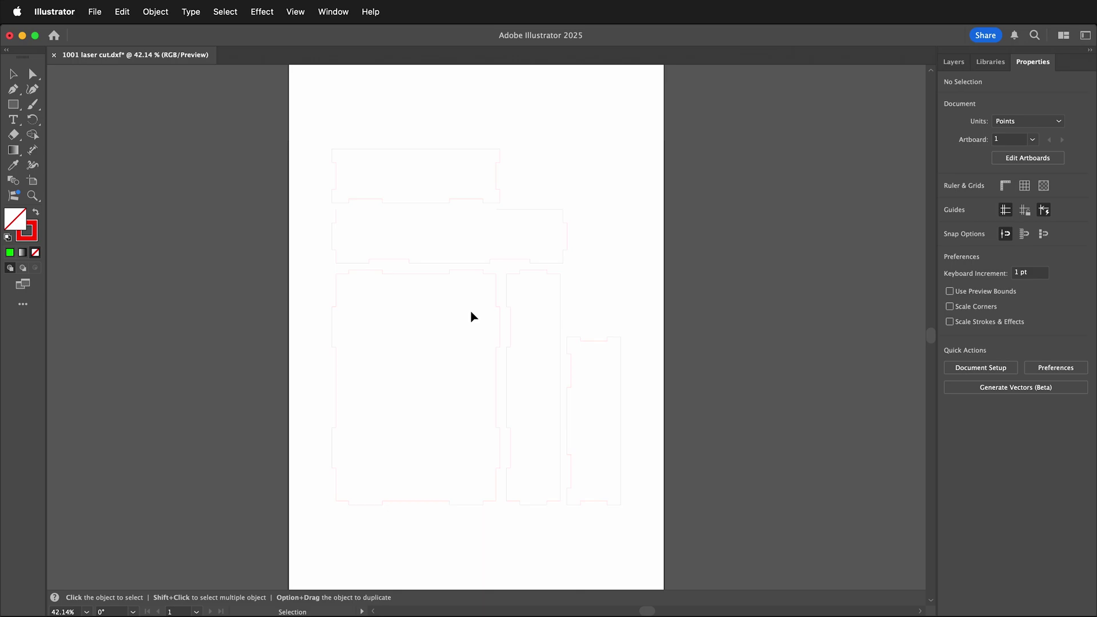
pyautogui.scroll(-3, 444, 324)
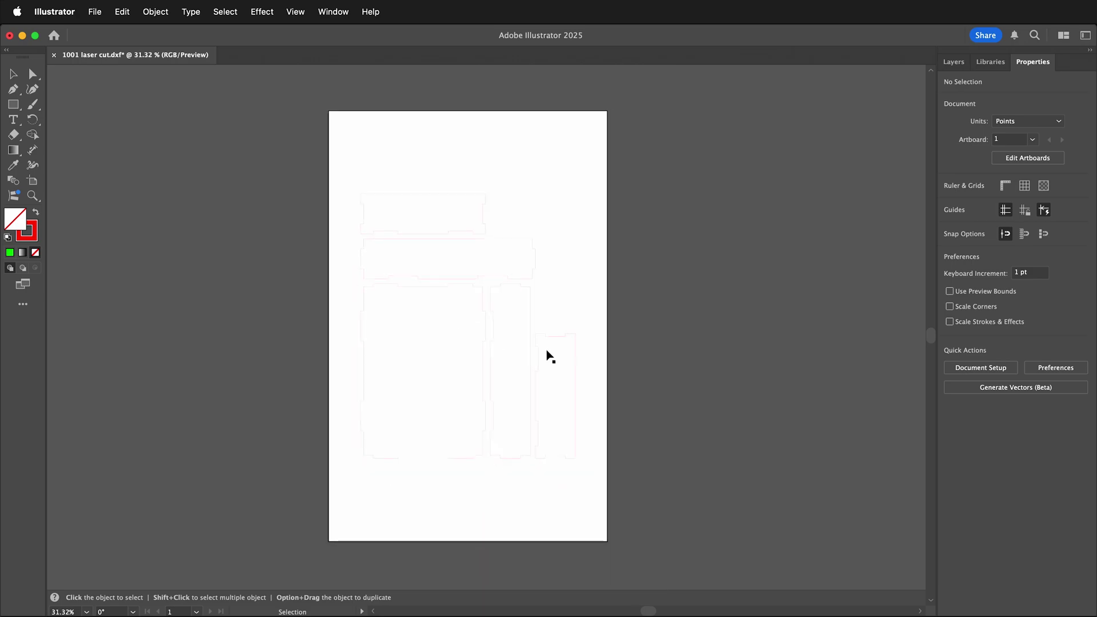
pyautogui.hscroll(-1, 675, 395)
pyautogui.hscroll(-2, 675, 395)
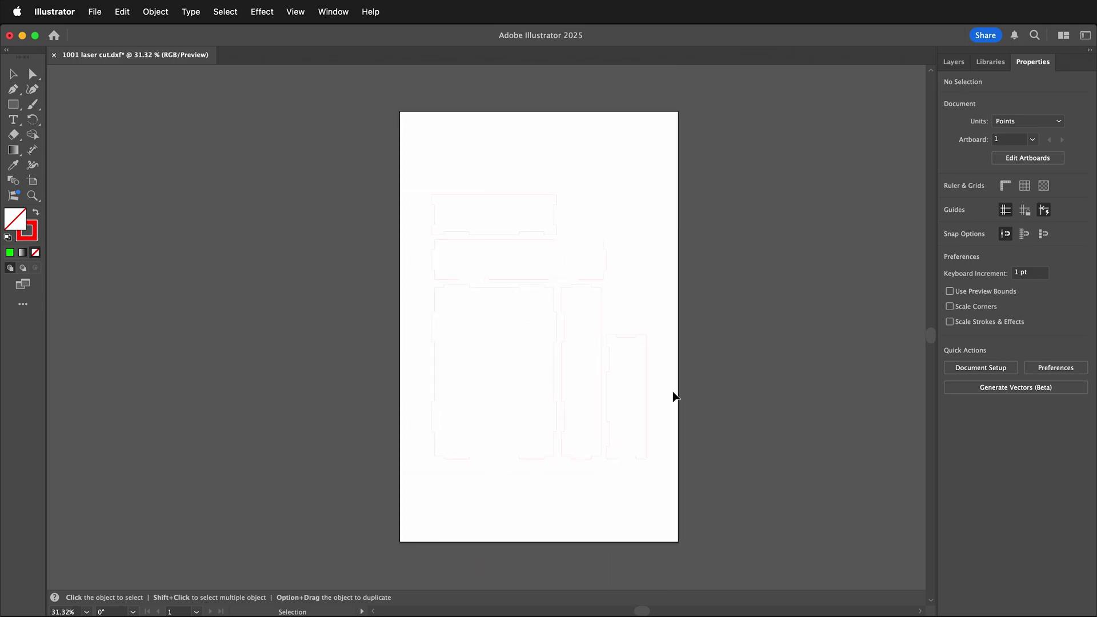